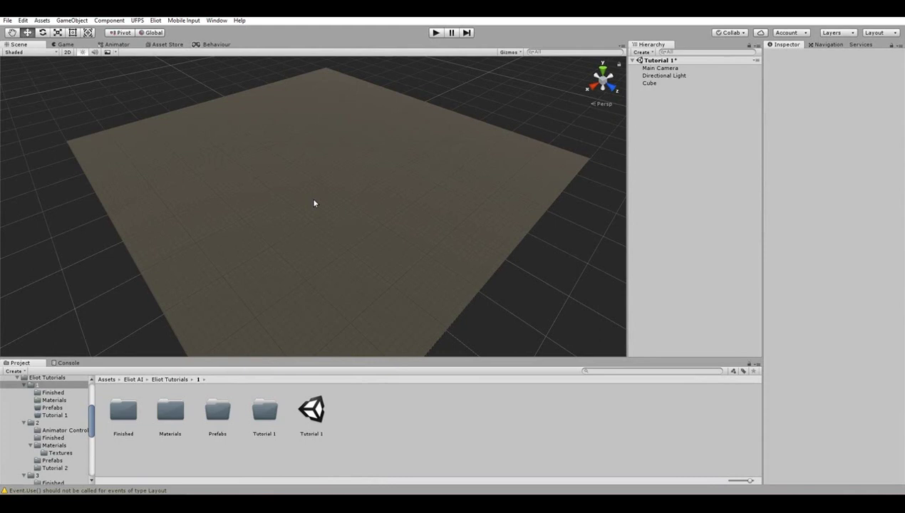
Bake the scene's navigation mesh with the existing agent settings and return to the object properties.
click(826, 45)
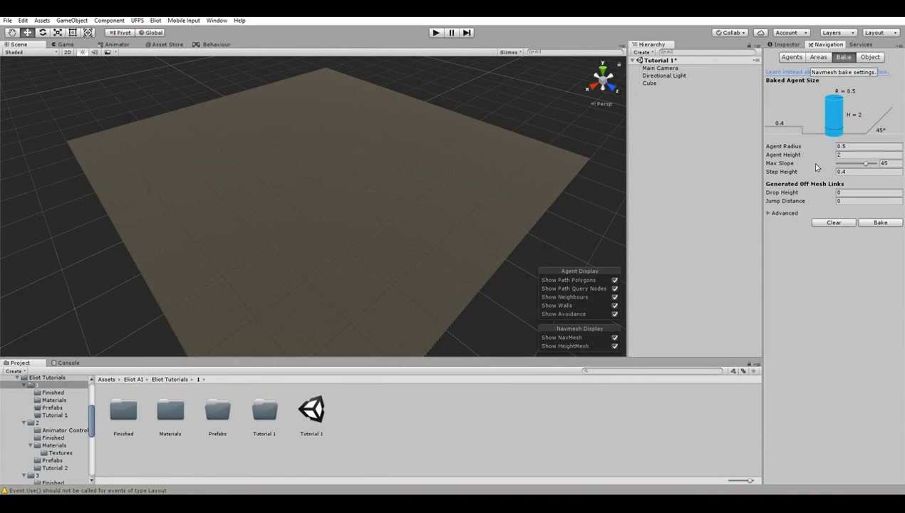
click(863, 223)
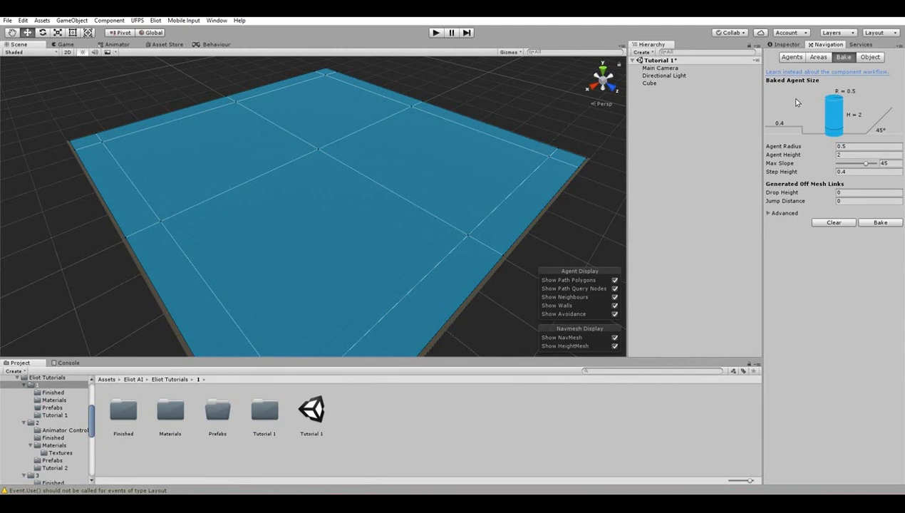
click(782, 45)
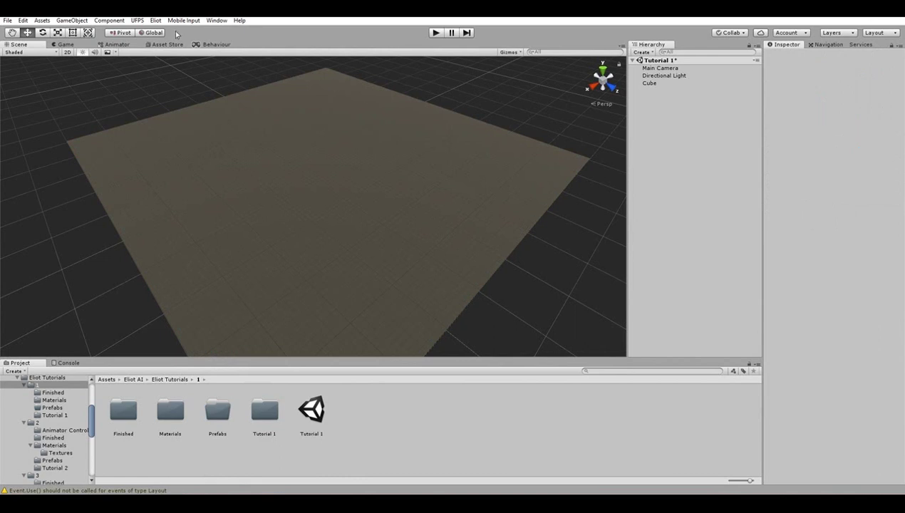
Create a new Eliot waypoints group and name it Car Path.
click(156, 21)
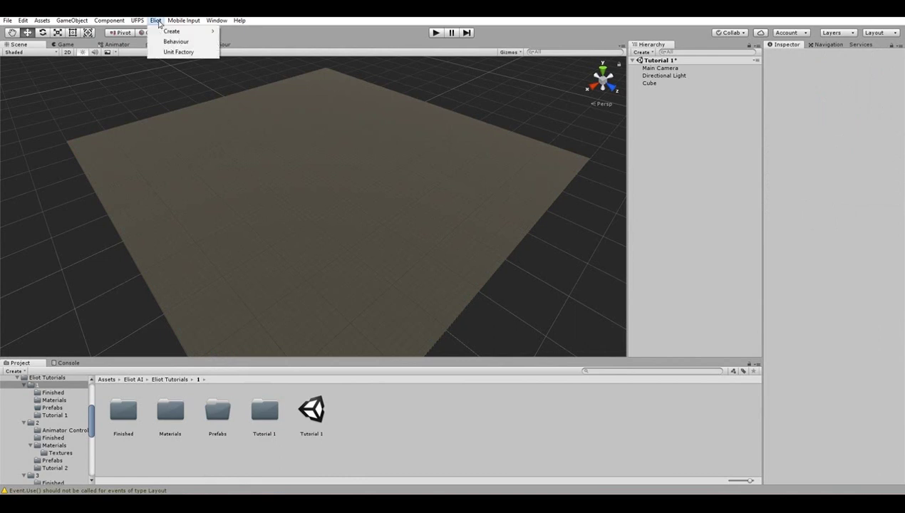
mouse_move(171, 31)
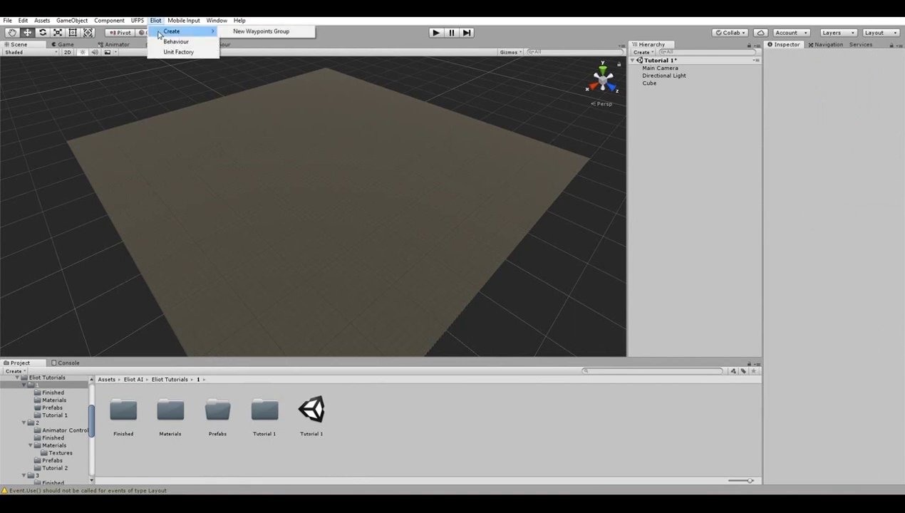
click(237, 33)
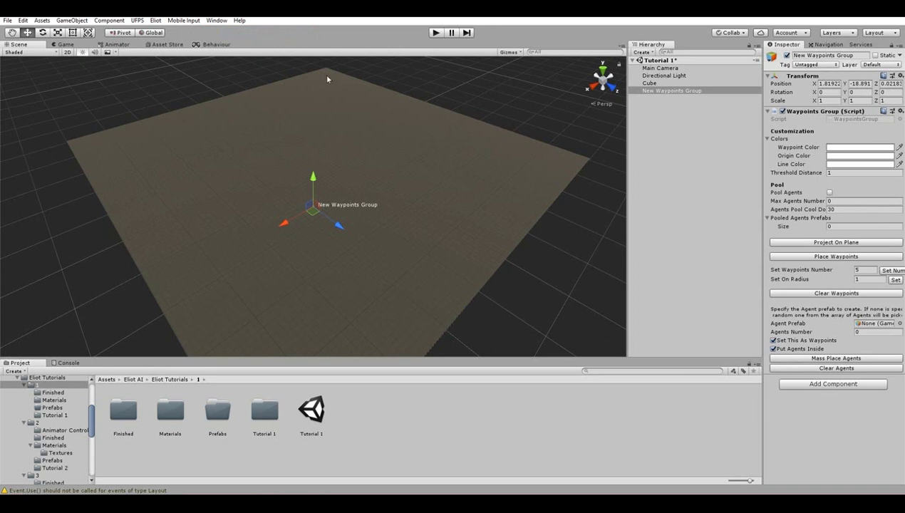
click(812, 56)
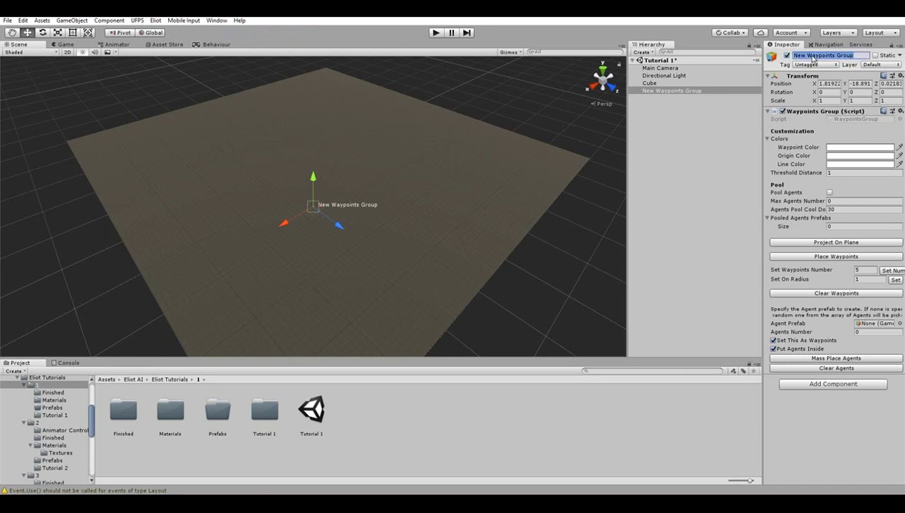
text(Car Path)
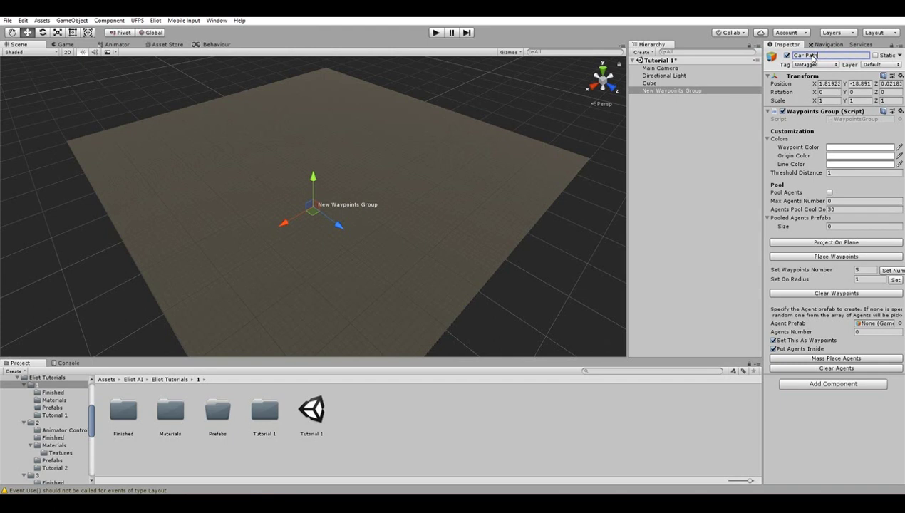
key(Return)
Project the Car Path group onto the plane and set its X and Z position to 0.
alt+drag(468, 190, 313, 60)
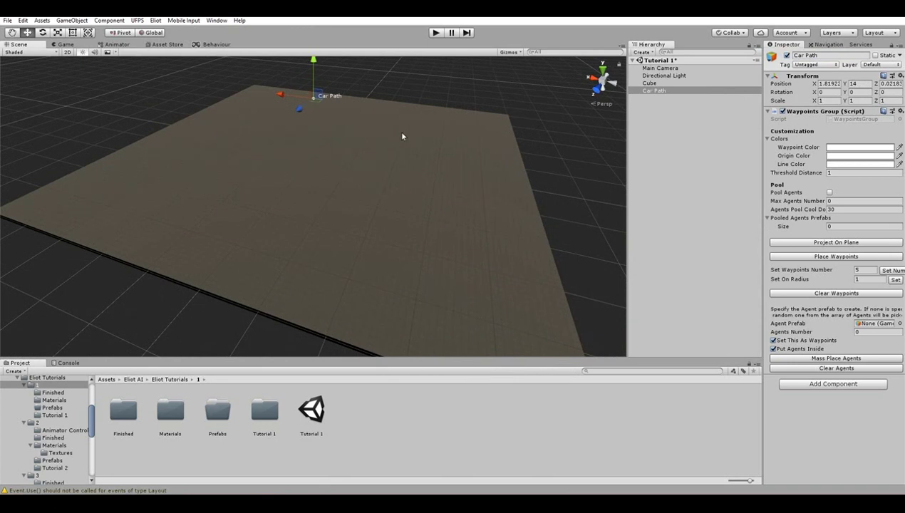
click(807, 242)
alt+drag(399, 185, 320, 197)
click(315, 193)
click(315, 193)
click(825, 83)
text(0)
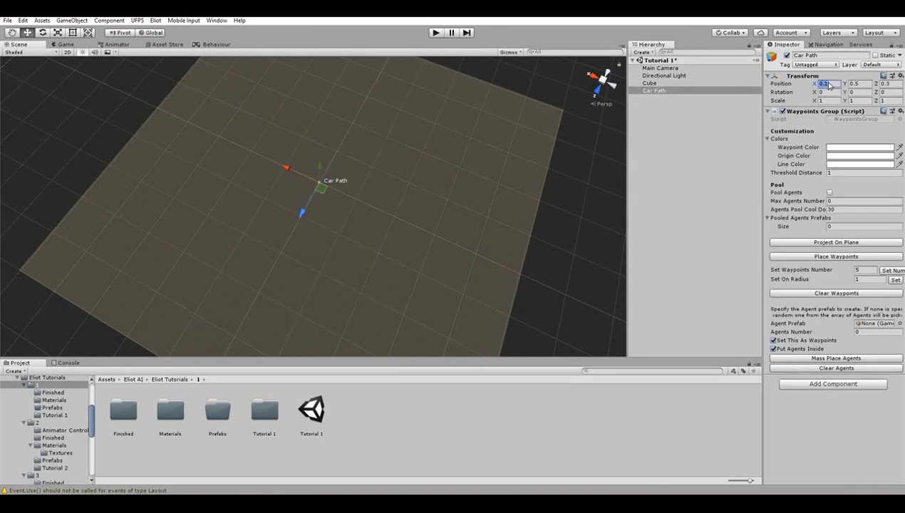
click(887, 85)
text(0)
Generate 100 waypoints for the Car Path group on a radius of 45.
click(864, 270)
text(54100)
click(867, 279)
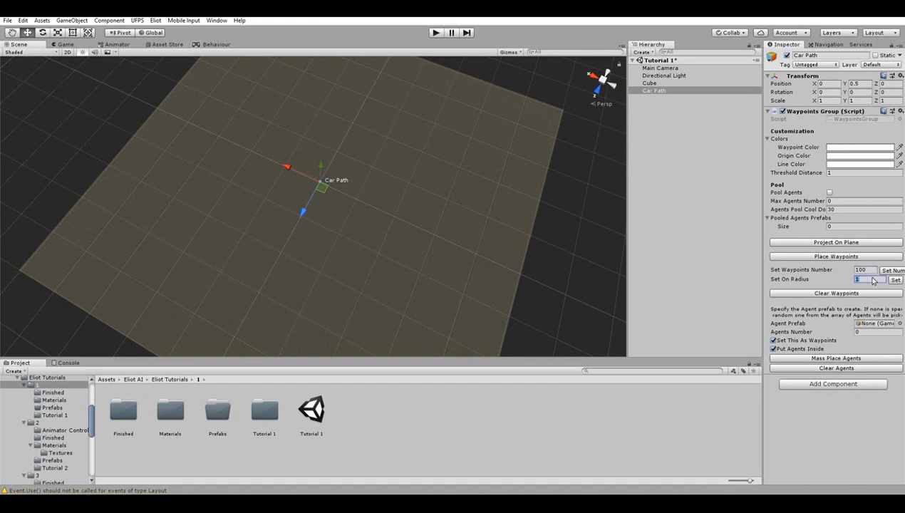
text(45)
click(890, 270)
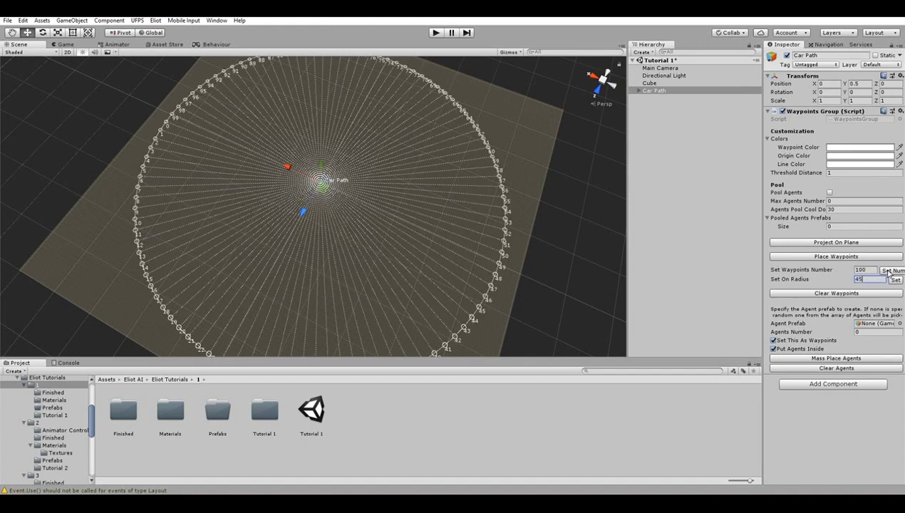
Set the Car Path line colour's alpha to 0 and its waypoint colour's alpha to about 62.
click(838, 164)
drag(696, 261, 604, 264)
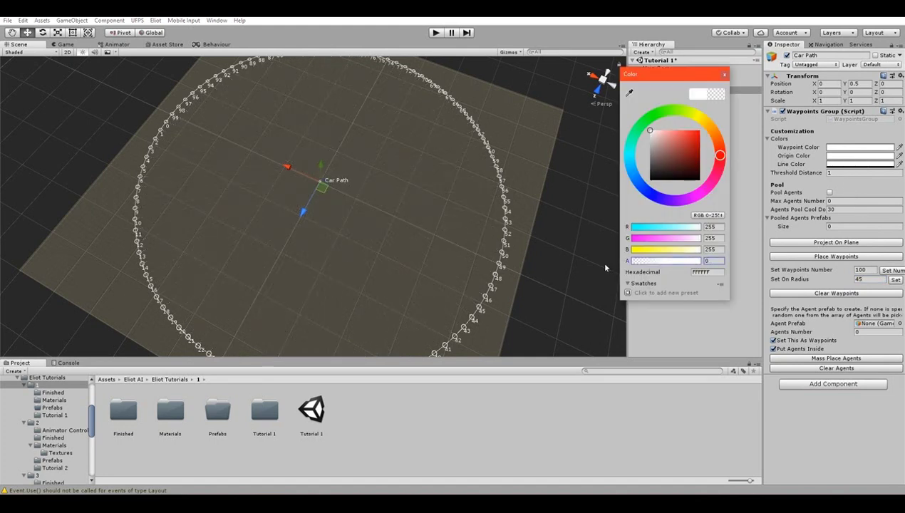
click(724, 74)
click(828, 149)
drag(681, 261, 649, 267)
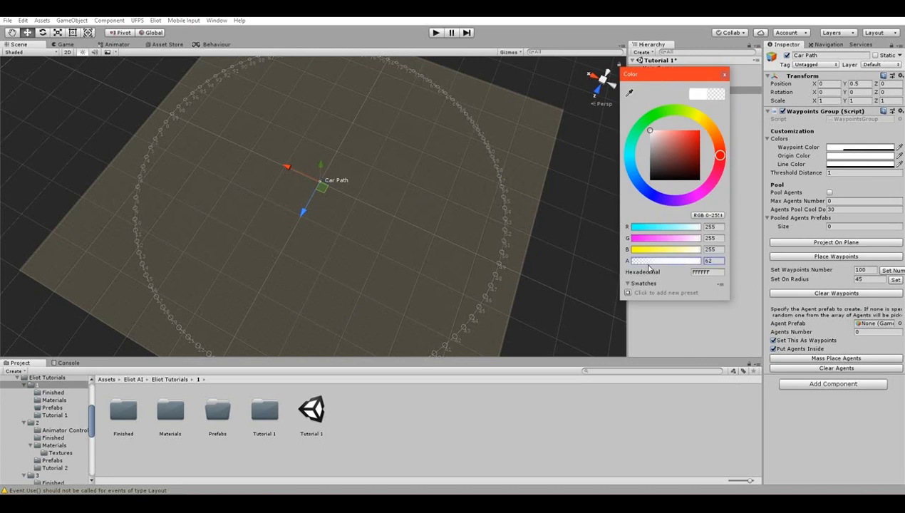
click(723, 75)
alt+drag(499, 204, 433, 161)
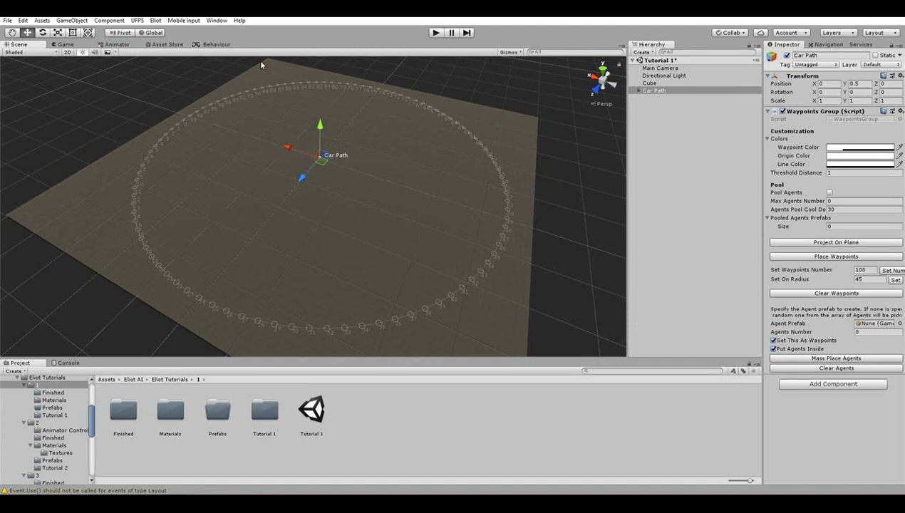
Start a new agent in Eliot's Unit Factory and name it Car.
click(156, 21)
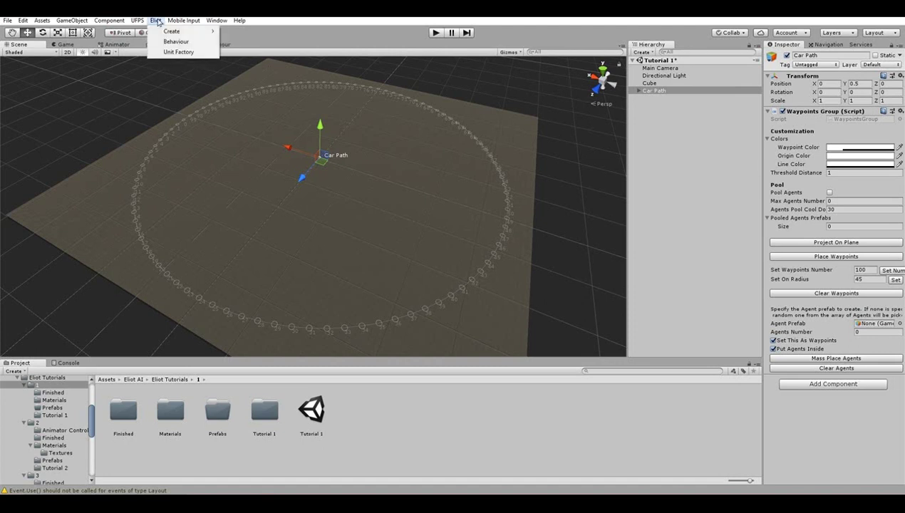
click(171, 53)
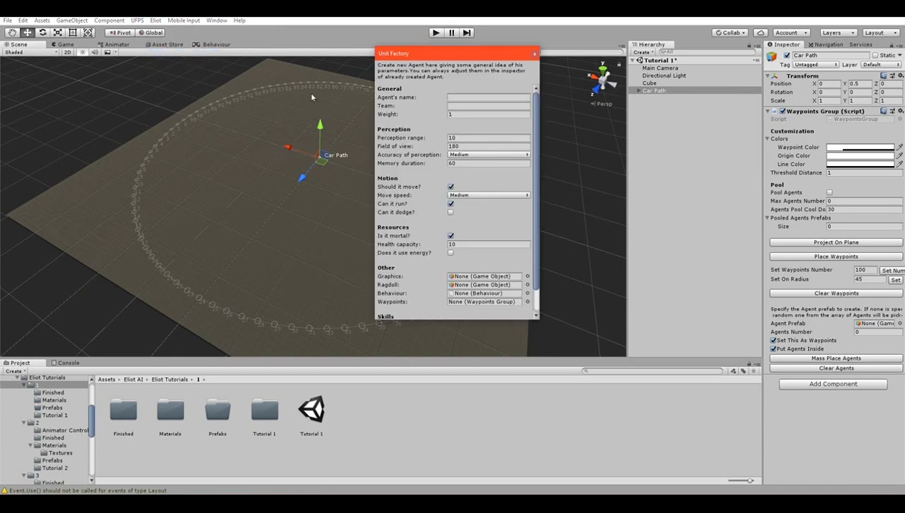
click(452, 100)
text(Car)
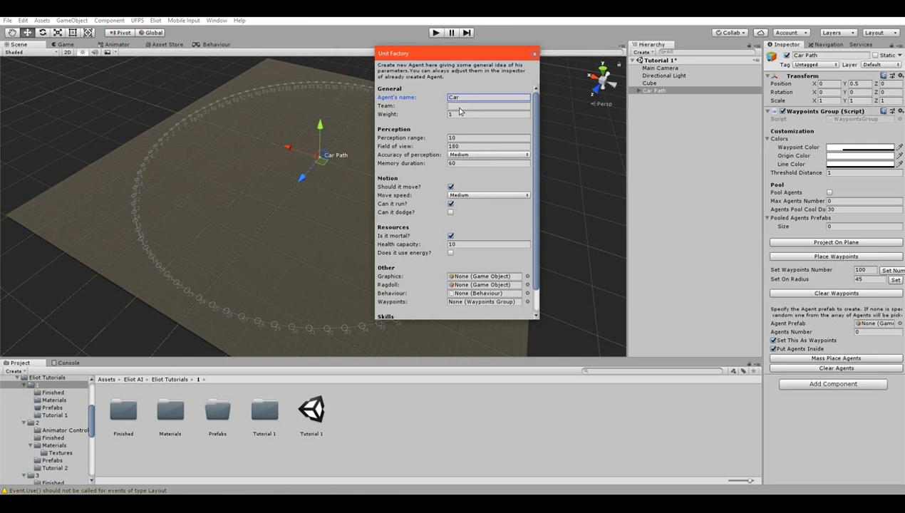
Assign the SportCar prefab as the agent's graphics, create the agent and close the Unit Factory.
scroll(463, 167, down, 2)
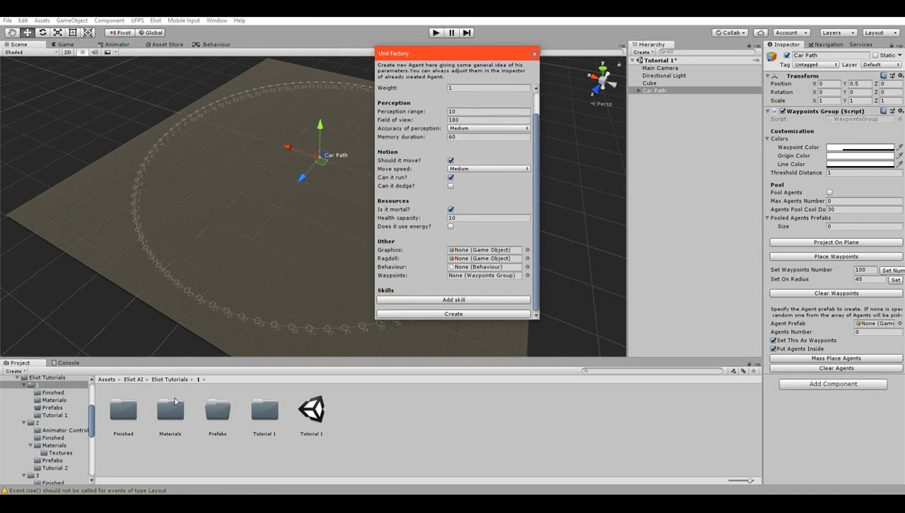
scroll(51, 411, down, 5)
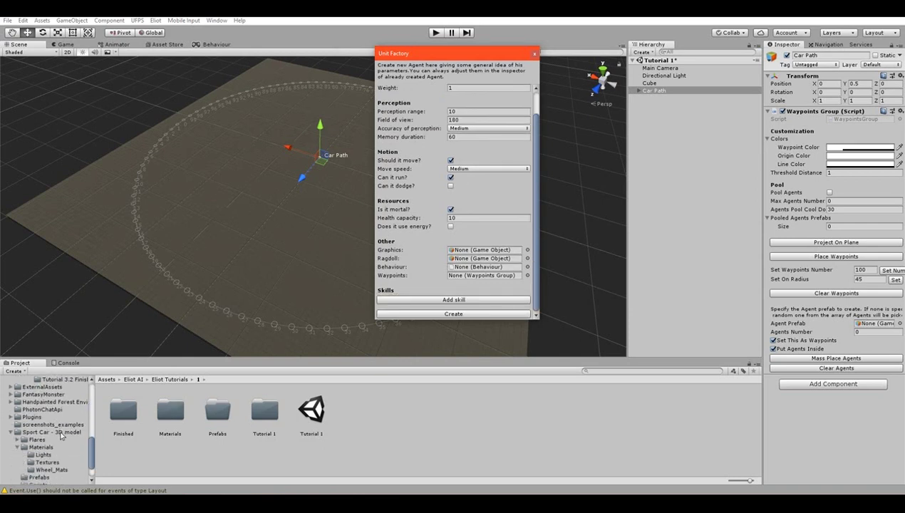
click(60, 432)
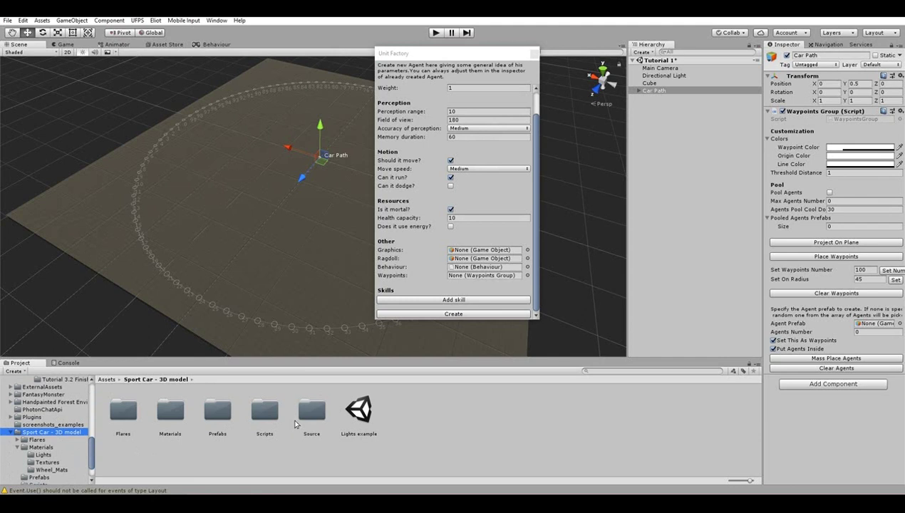
double_click(218, 419)
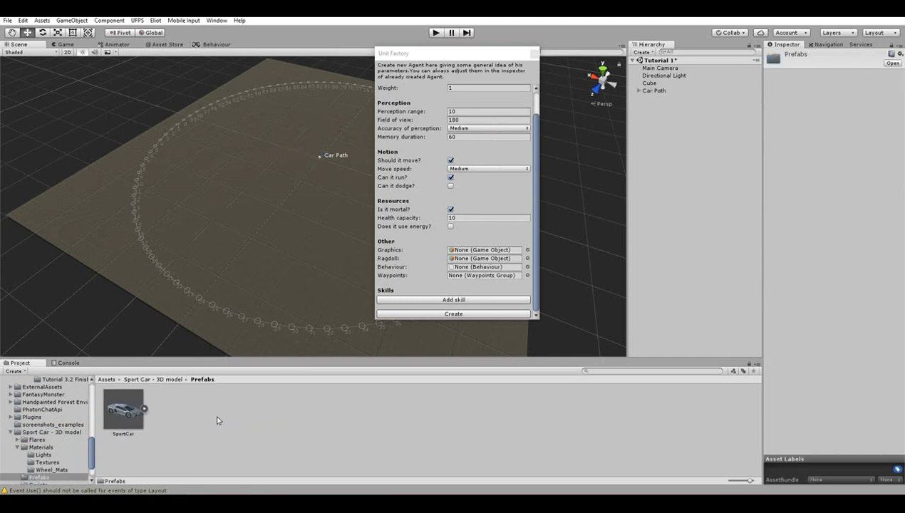
click(125, 417)
drag(124, 411, 472, 251)
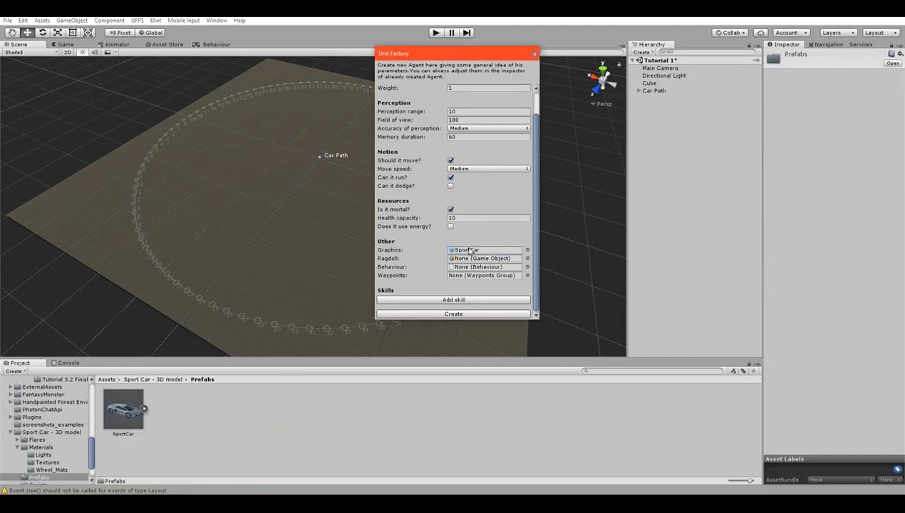
click(475, 314)
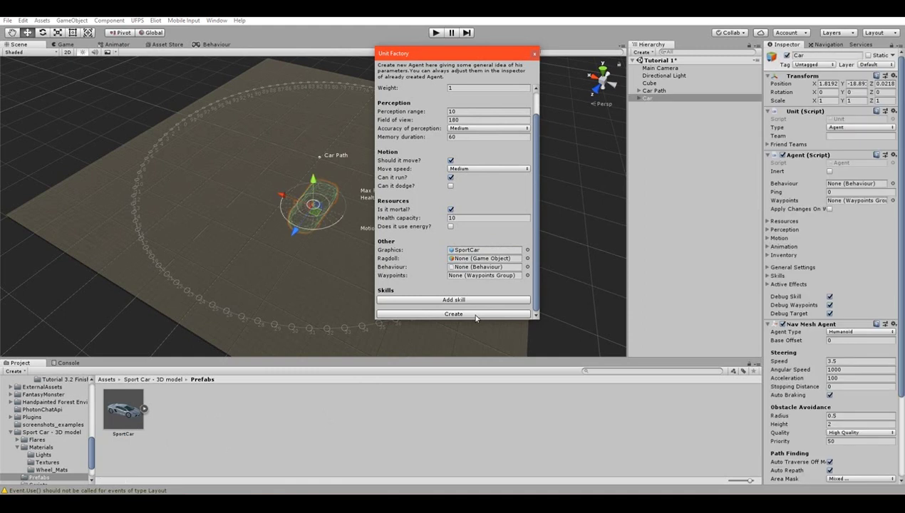
click(534, 53)
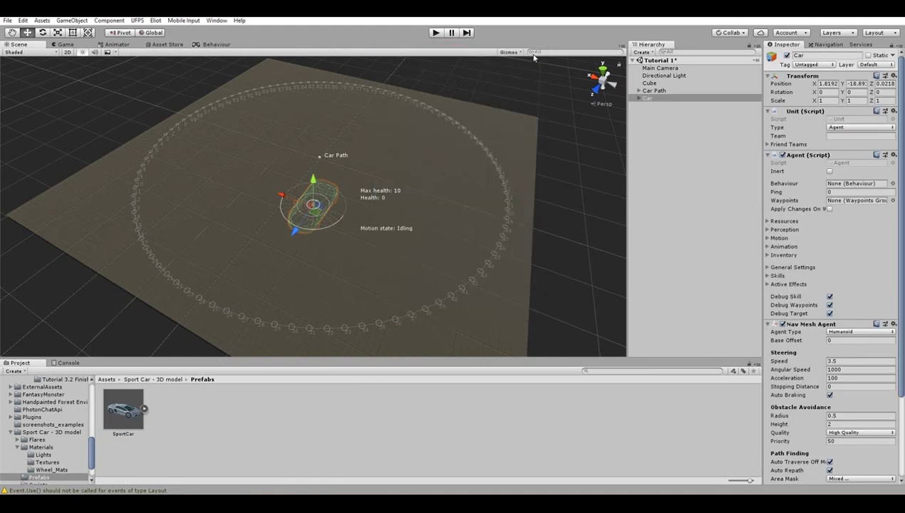
Raise the Car above the ground to Y 2 and move it to about X 3.6, Z 14.3.
alt+drag(451, 157, 316, 115)
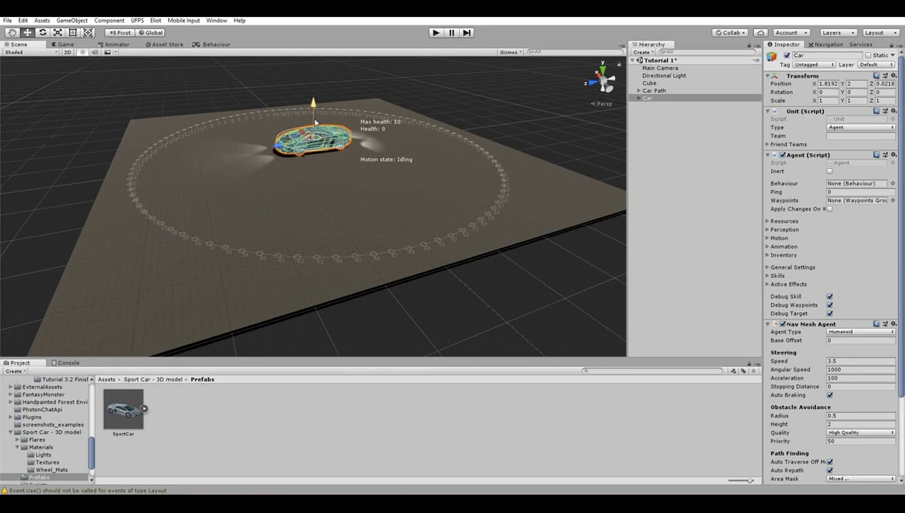
alt+drag(339, 195, 356, 214)
drag(313, 178, 303, 192)
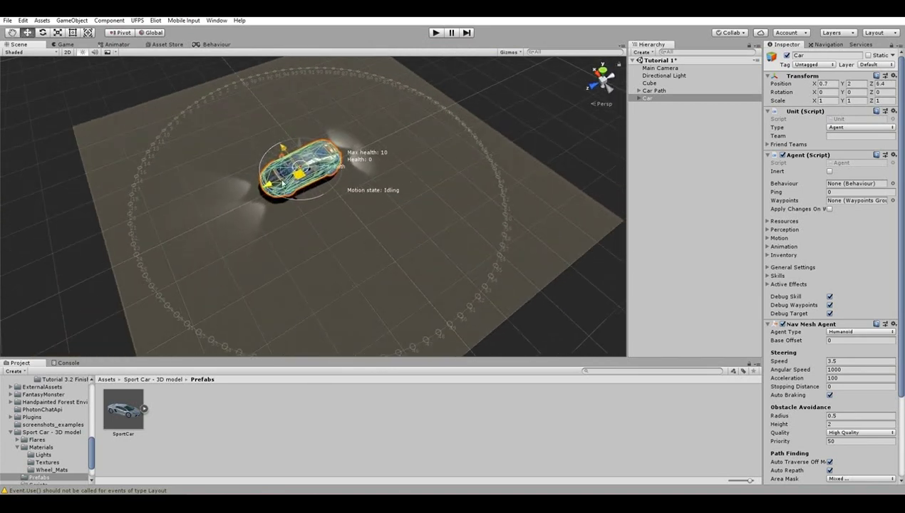
Scale the SportCar(Clone) model inside the Car's graphics object down uniformly to about 0.4.
key(f)
click(639, 98)
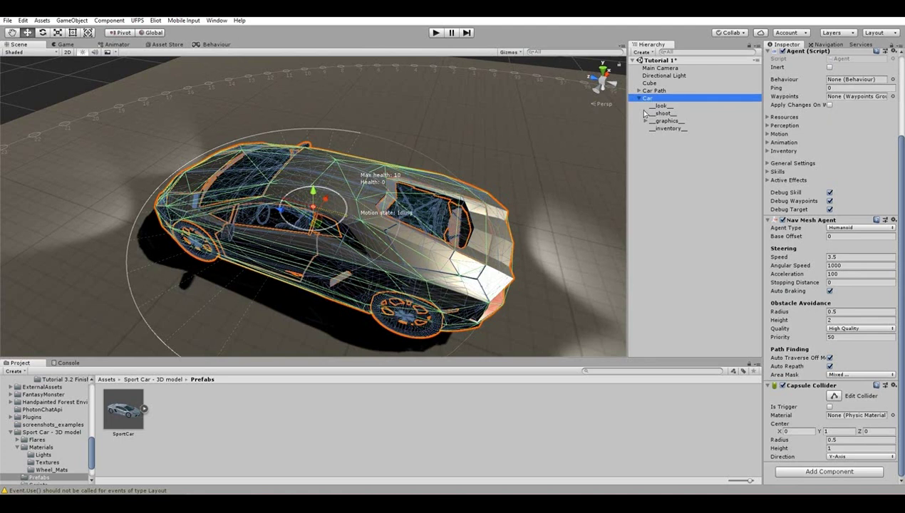
click(646, 121)
click(669, 129)
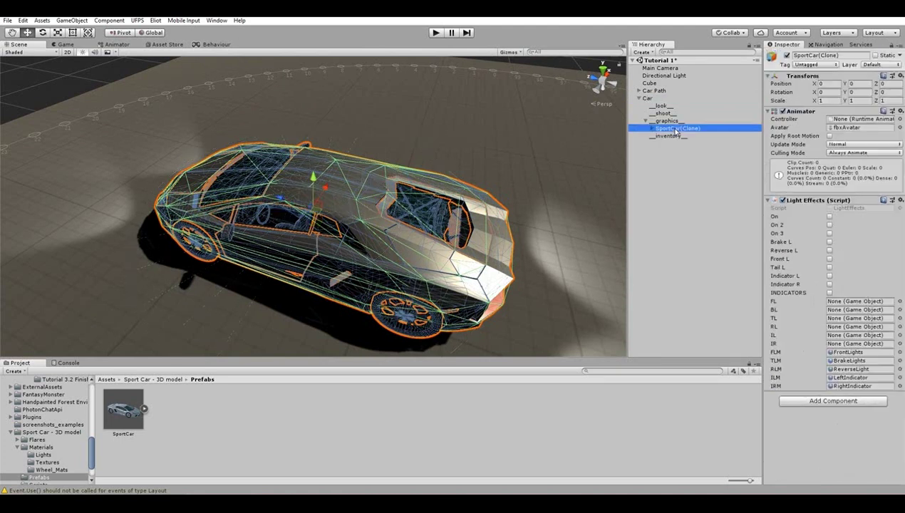
key(r)
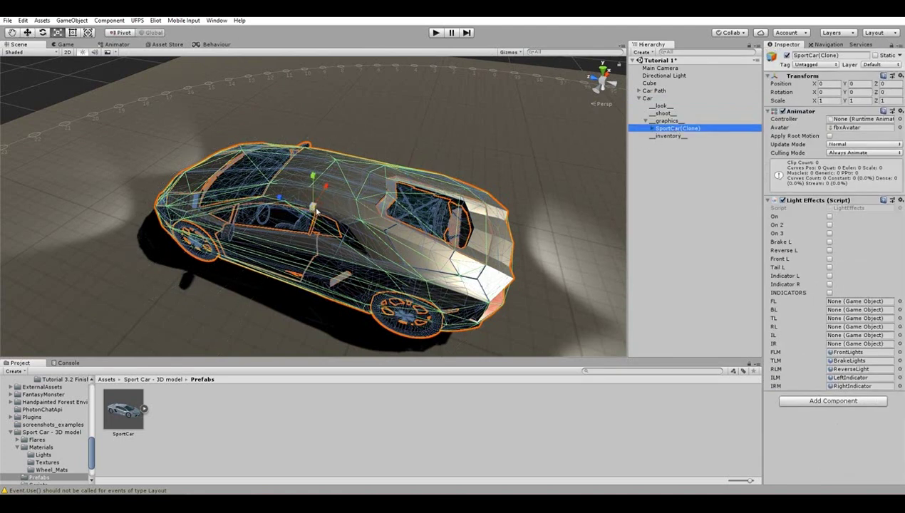
drag(317, 213, 477, 198)
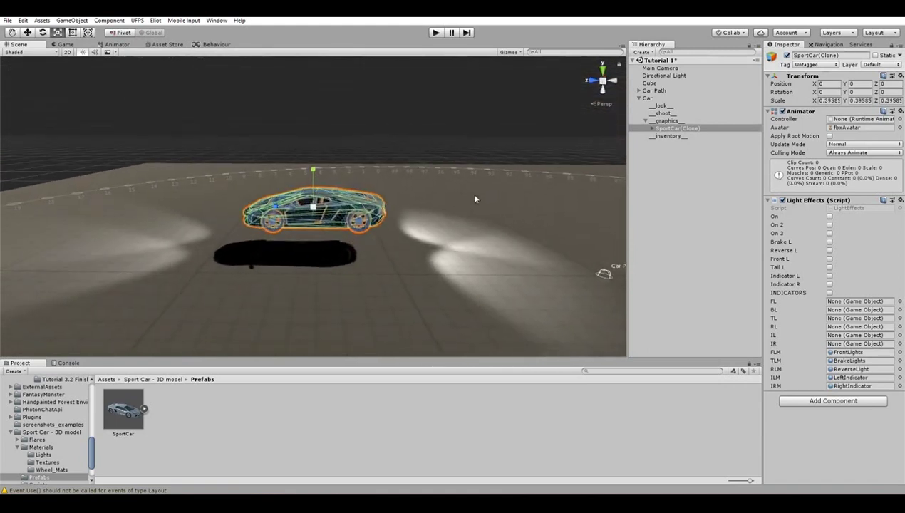
Undo the latest changes and shrink the SportCar(Clone) model to a uniform scale of about 0.3.
click(648, 97)
alt+drag(399, 214, 440, 257)
key(ctrl+z)
key(ctrl+z)
key(ctrl+z)
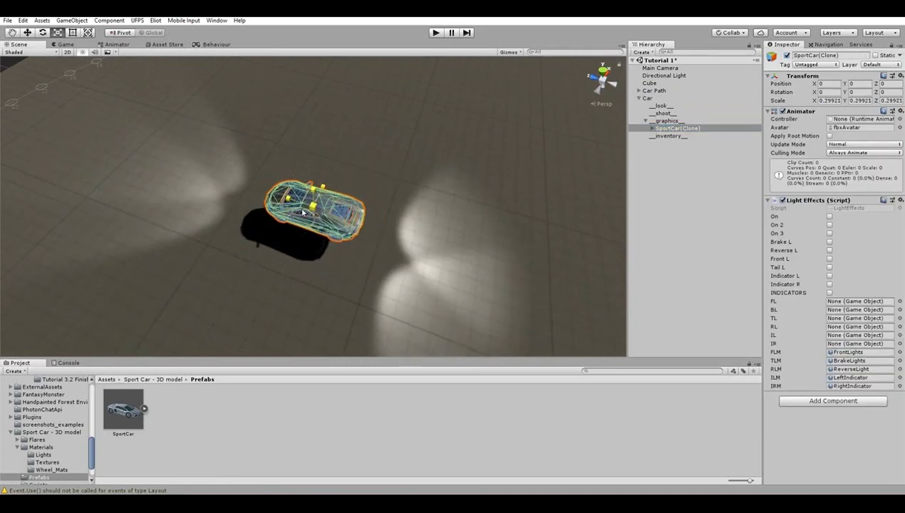
Lower the whole Car object towards the ground to about Y 0.52.
alt+drag(458, 219, 541, 106)
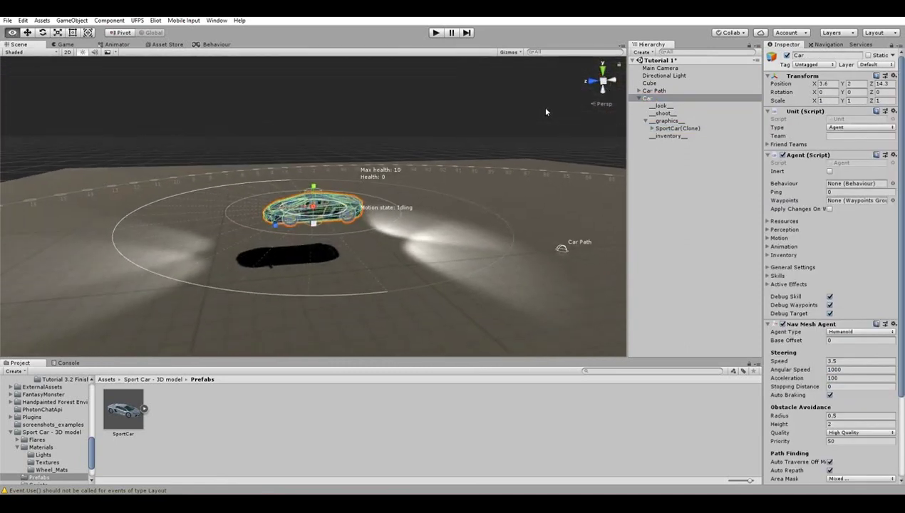
key(w)
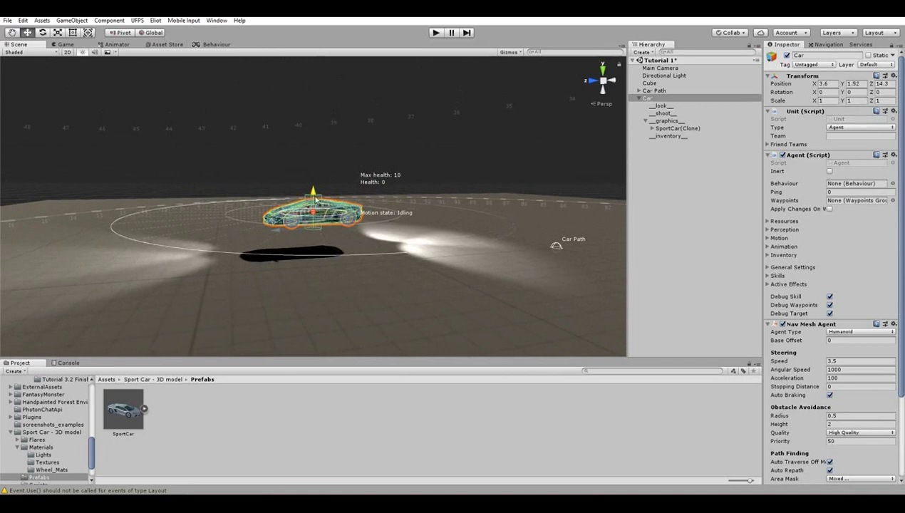
drag(313, 187, 399, 260)
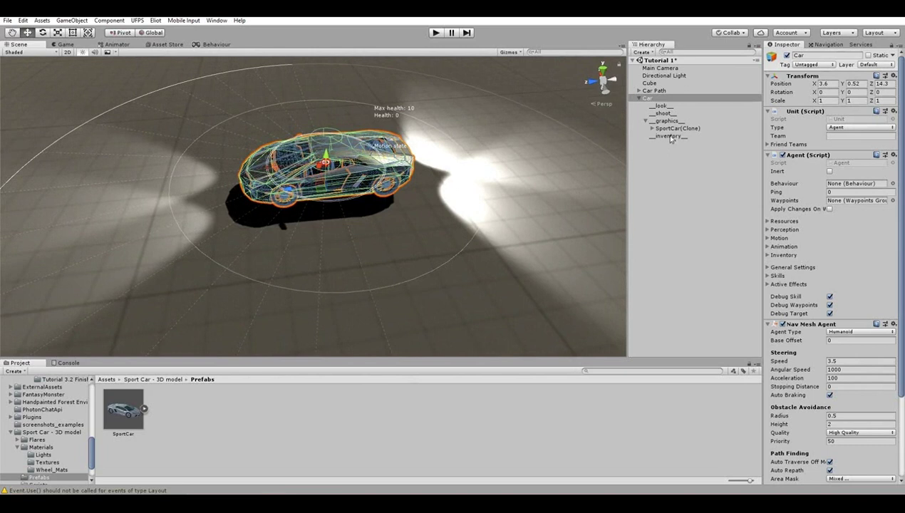
Assign Car Path as the waypoints group of the Car's Agent script.
click(675, 129)
mouse_move(606, 139)
alt+mouse_down()
mouse_move(336, 136)
mouse_move(243, 227)
mouse_move(254, 253)
mouse_move(271, 246)
alt+mouse_up()
click(657, 99)
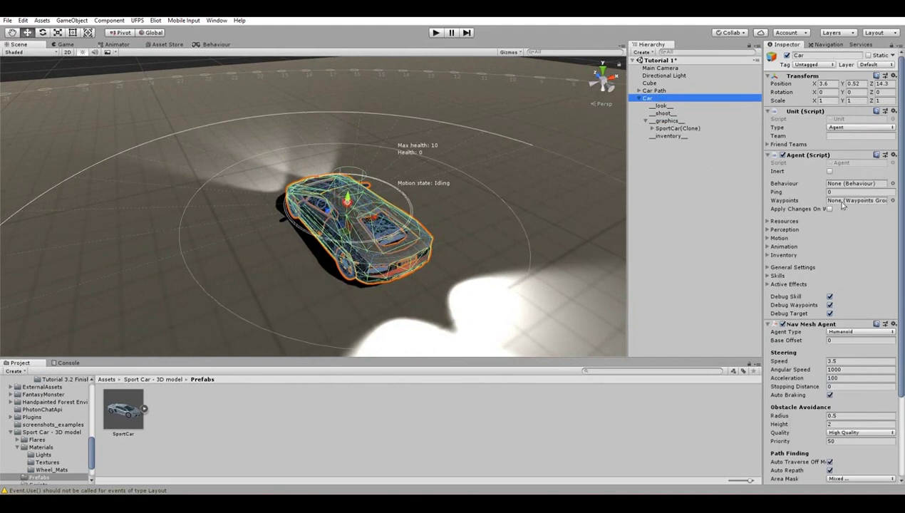
click(655, 91)
drag(680, 98, 841, 203)
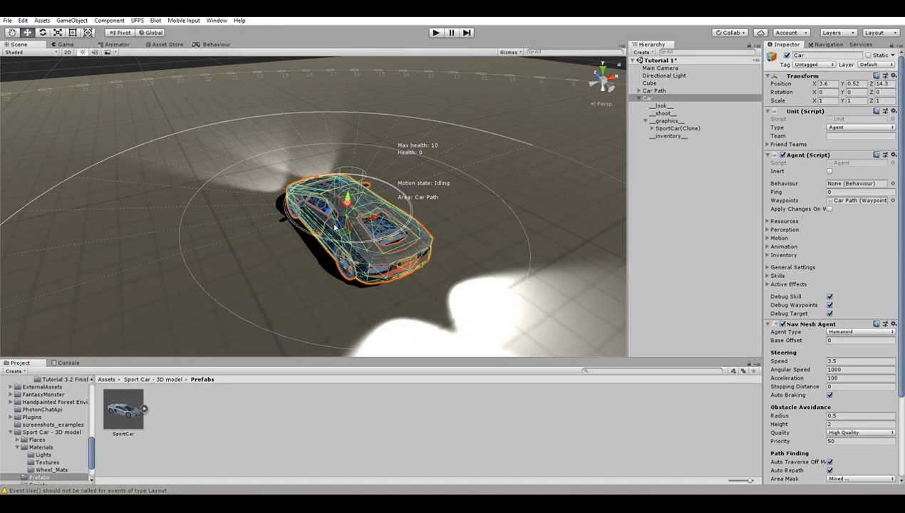
Create an Eliot Behaviour asset named Car in folder 1 of Eliot Tutorials.
scroll(45, 424, down, 5)
scroll(47, 424, up, 3)
click(47, 413)
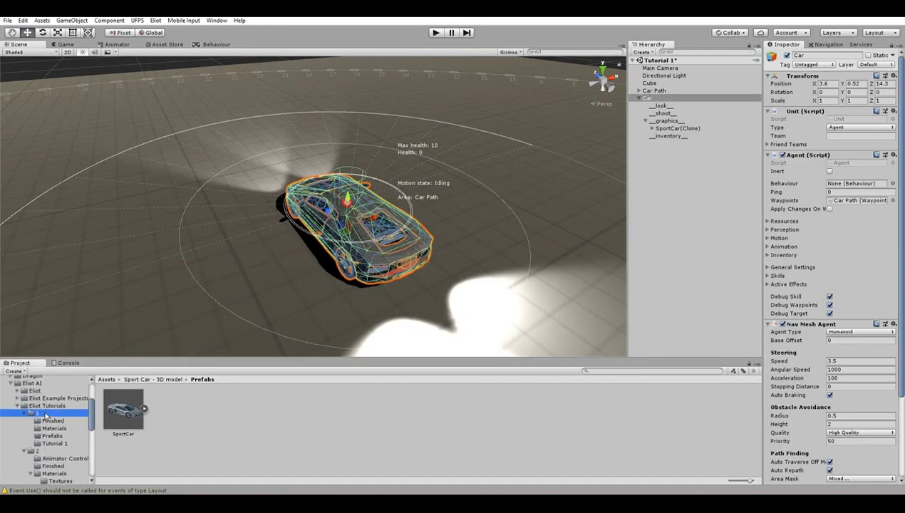
right_click(392, 406)
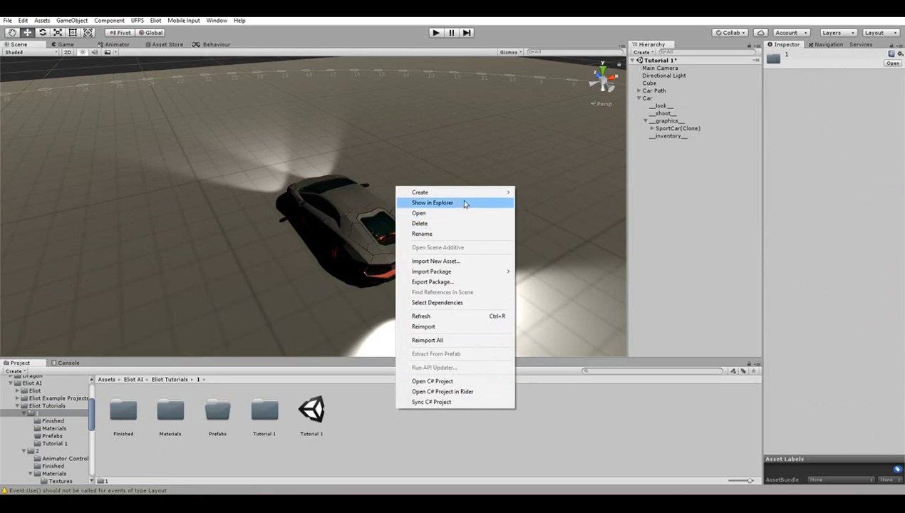
mouse_move(461, 193)
mouse_move(585, 178)
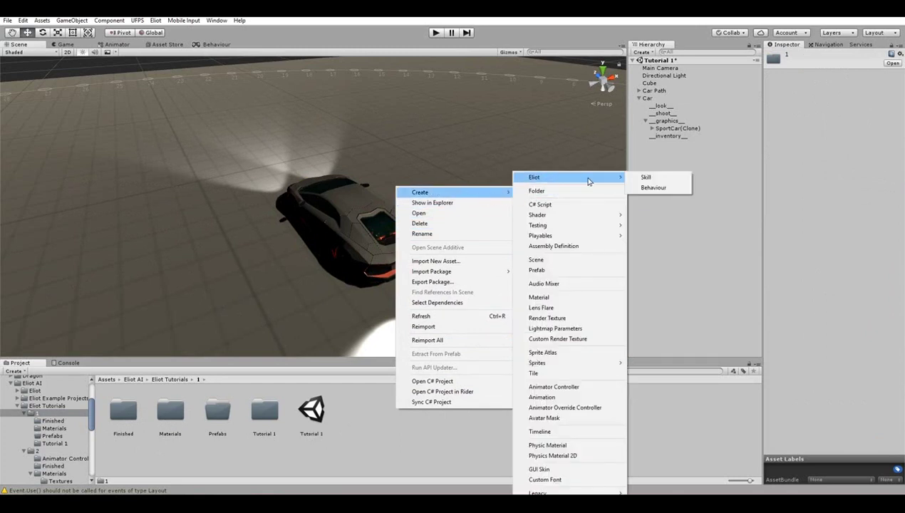
click(653, 188)
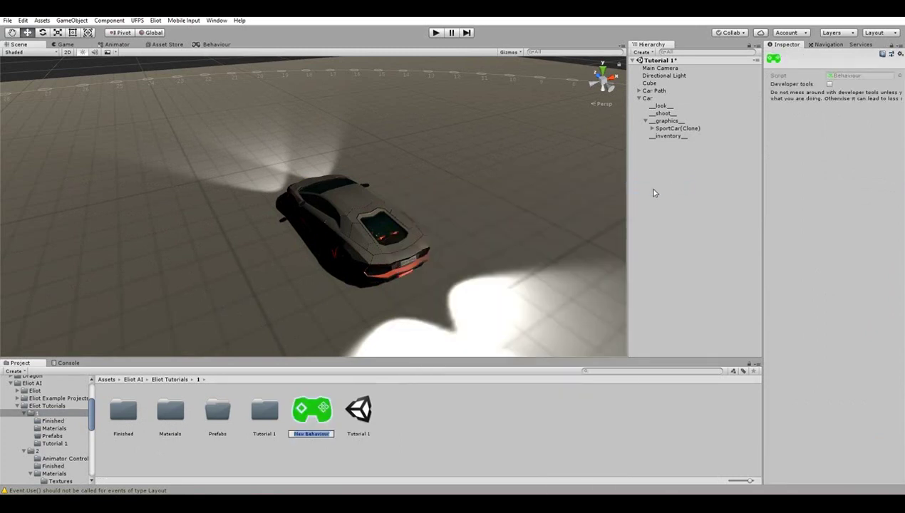
text(Car)
key(Return)
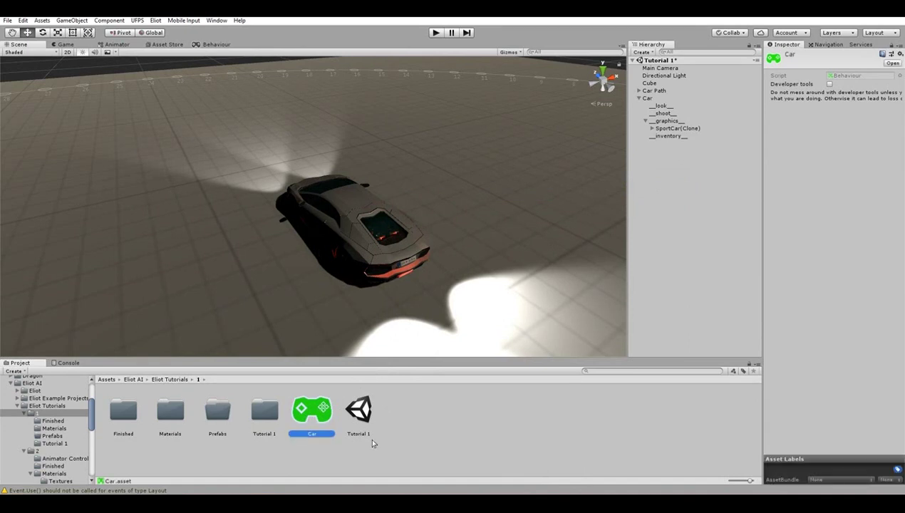
Open the Eliot Behaviour editor and show the new Car behaviour's graph.
click(155, 20)
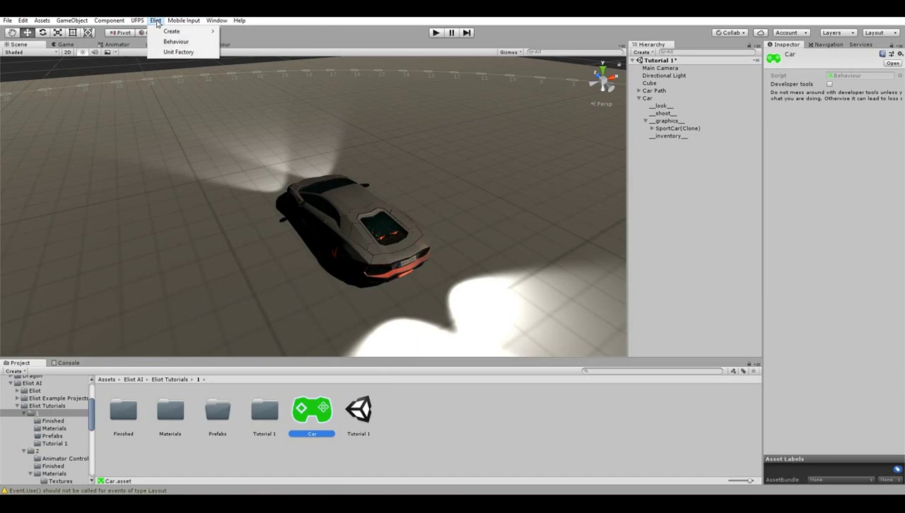
click(168, 42)
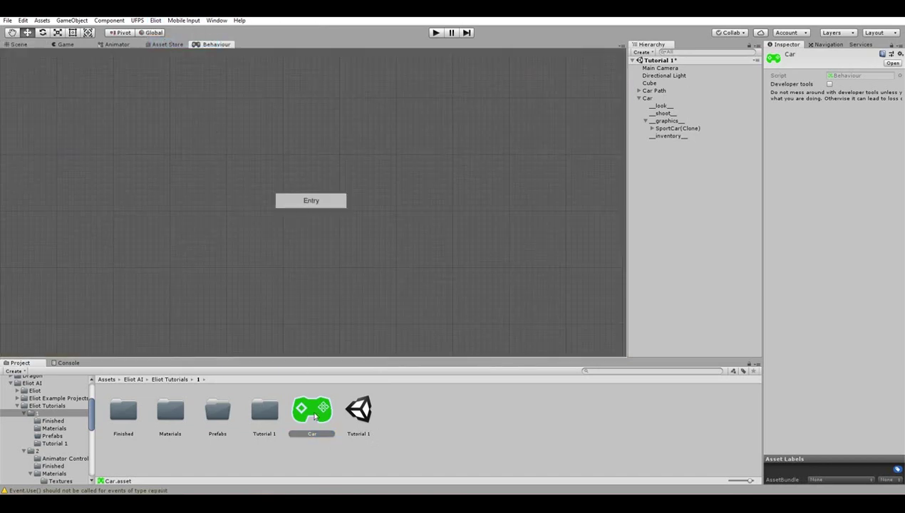
click(310, 292)
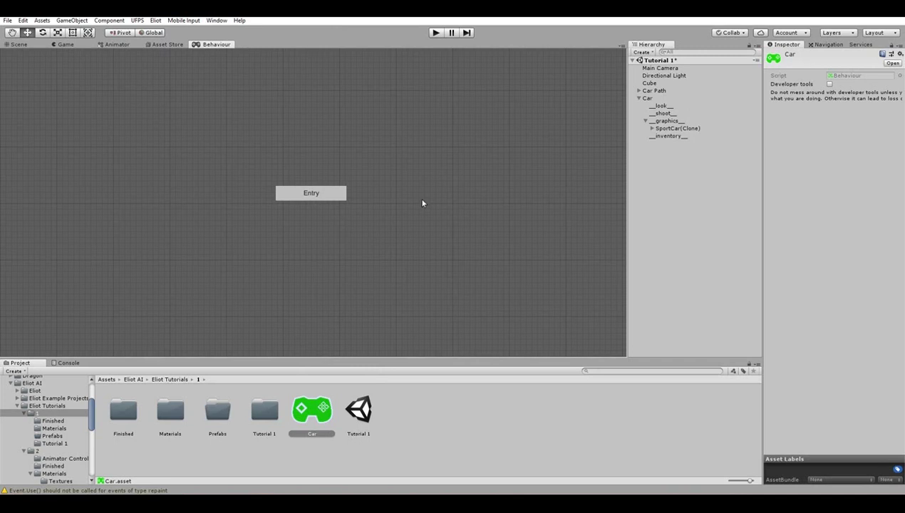
Add an Invoker node above Entry and set its Motion function to WalkAroundWaypoints.
right_click(315, 135)
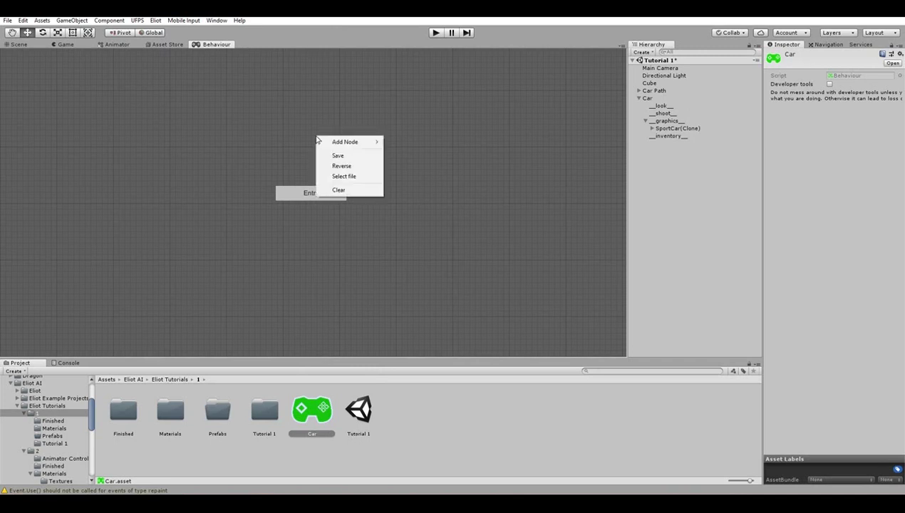
mouse_move(335, 141)
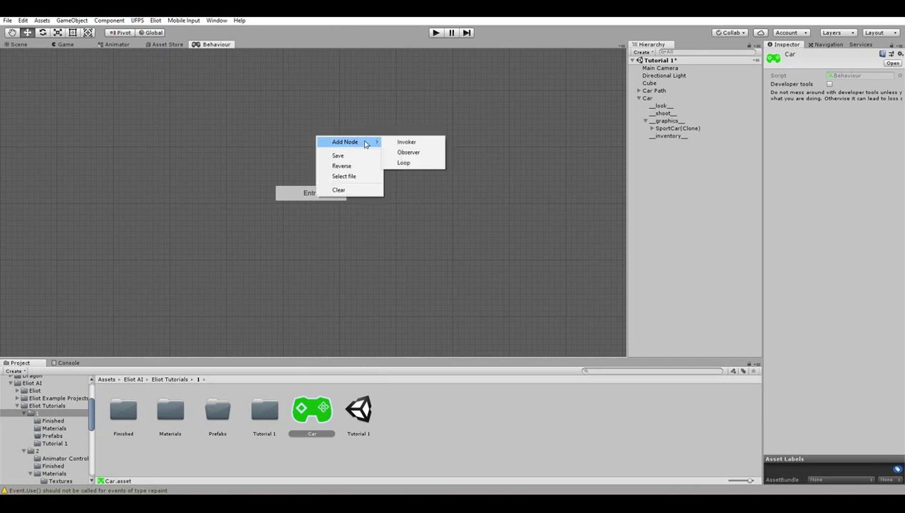
click(406, 144)
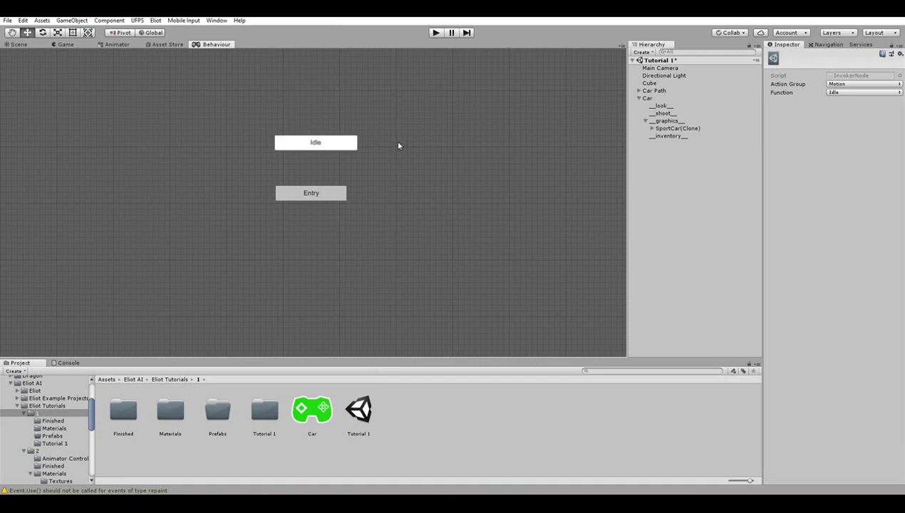
click(843, 94)
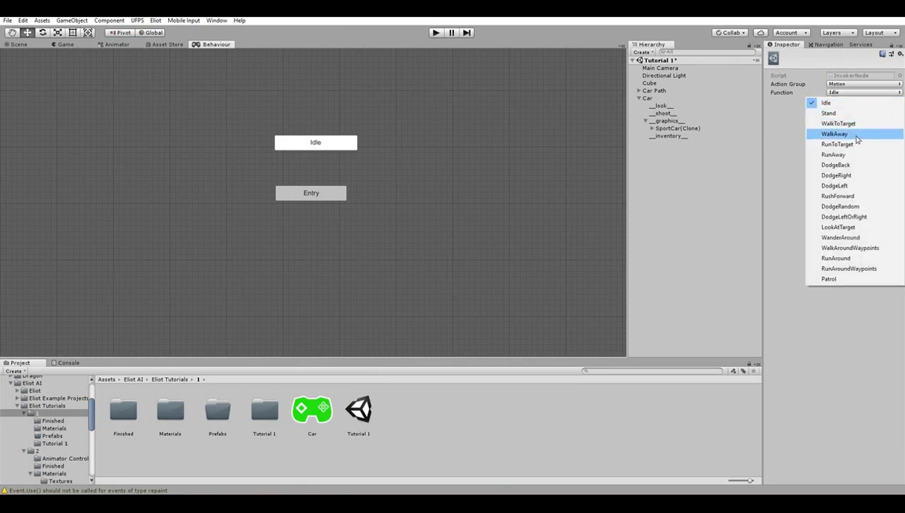
click(852, 248)
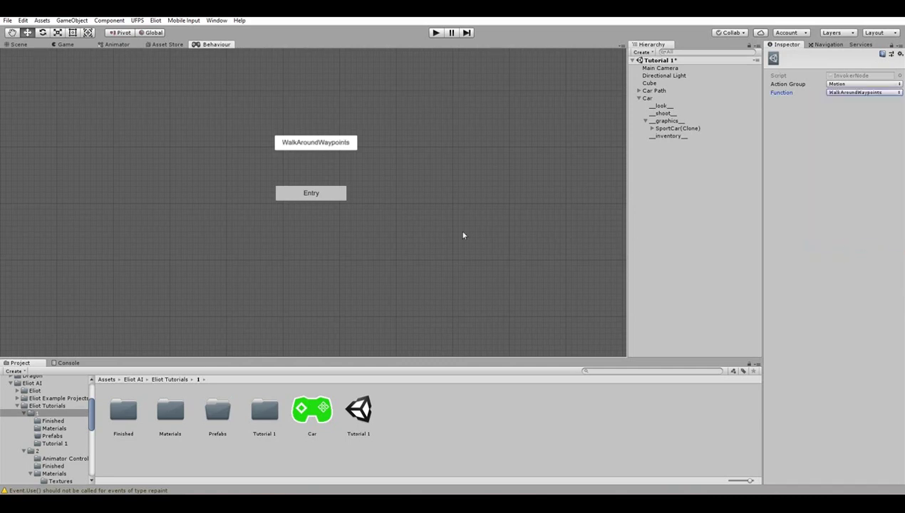
Add a transition from Entry to the WalkAroundWaypoints node and align that node straight above Entry.
right_click(311, 197)
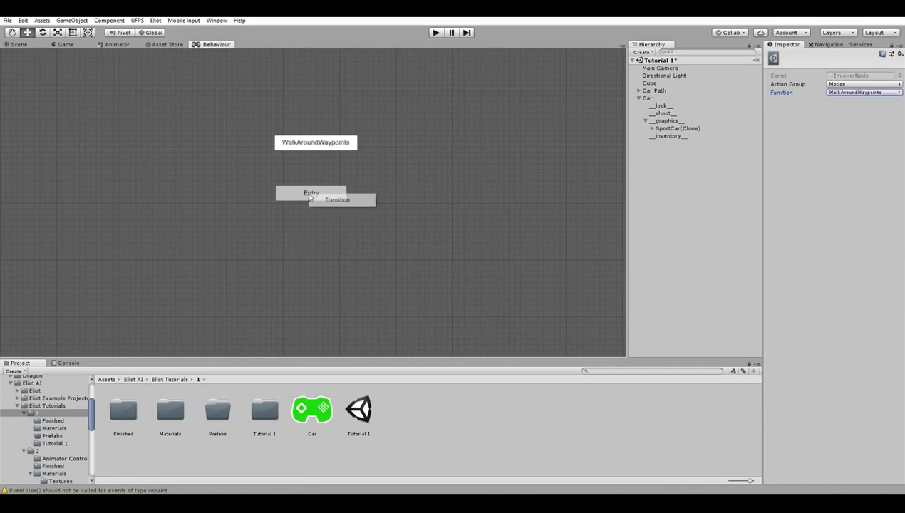
click(357, 205)
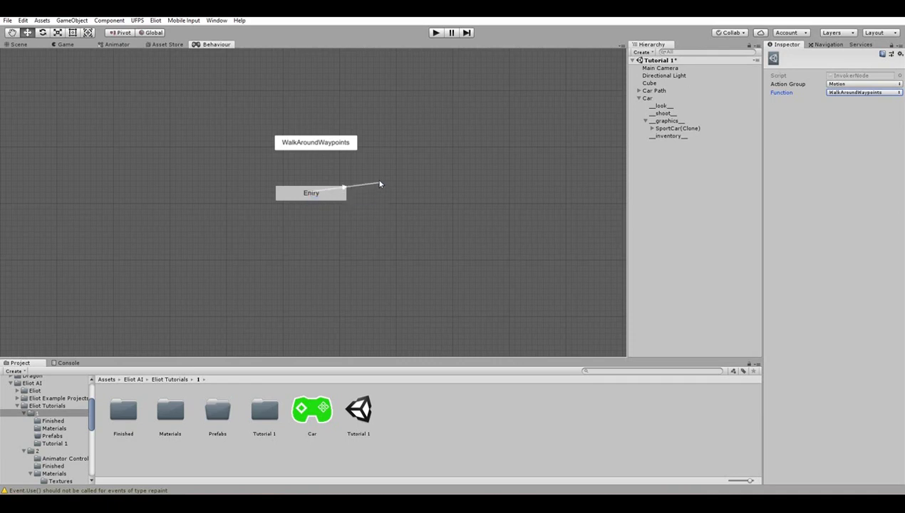
click(317, 143)
drag(317, 143, 312, 143)
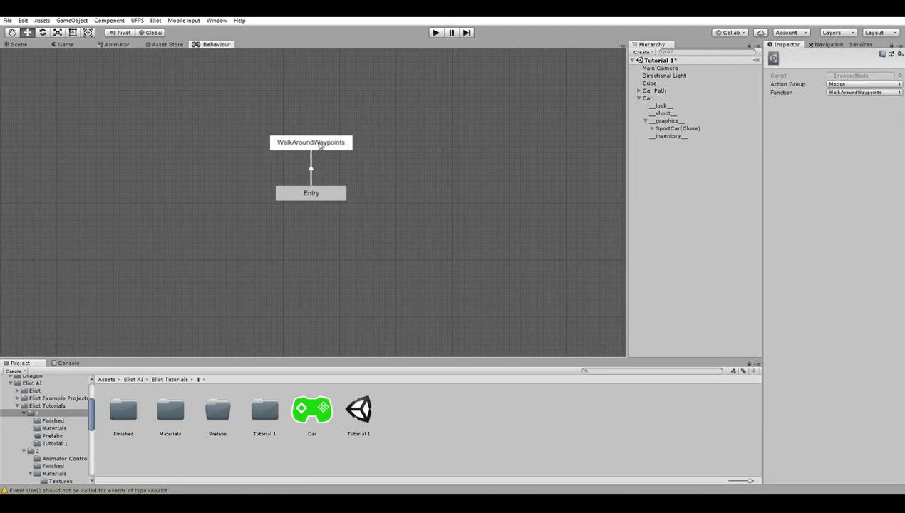
Save the Car behaviour graph.
drag(419, 187, 400, 164)
right_click(399, 163)
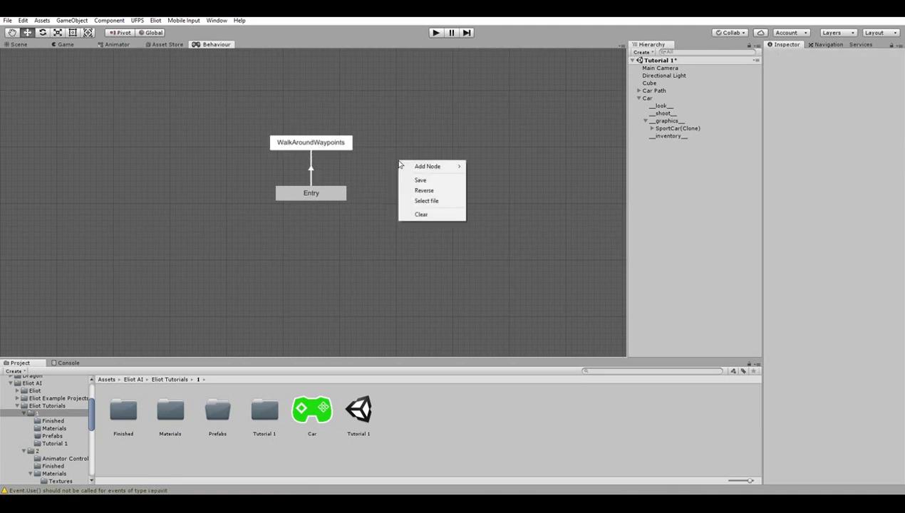
click(429, 181)
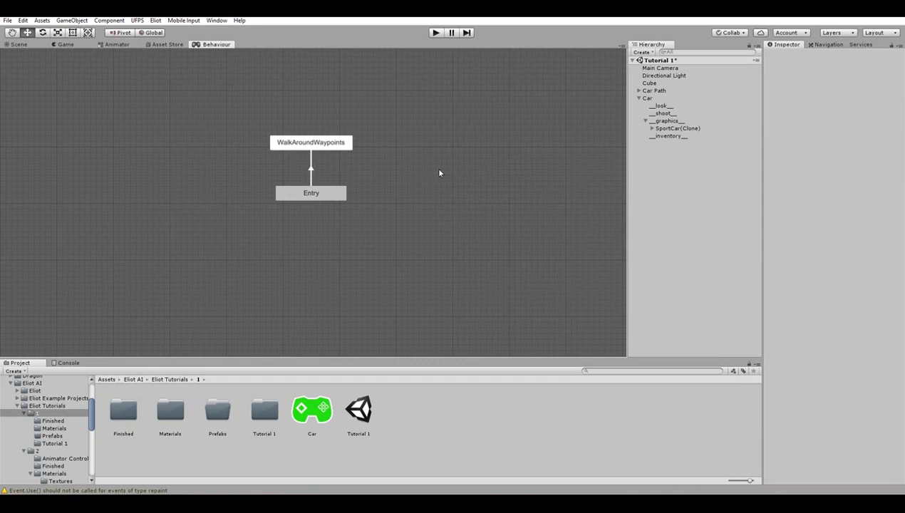
Return to the scene and assign the Car behaviour asset to the Car's Agent script.
click(20, 44)
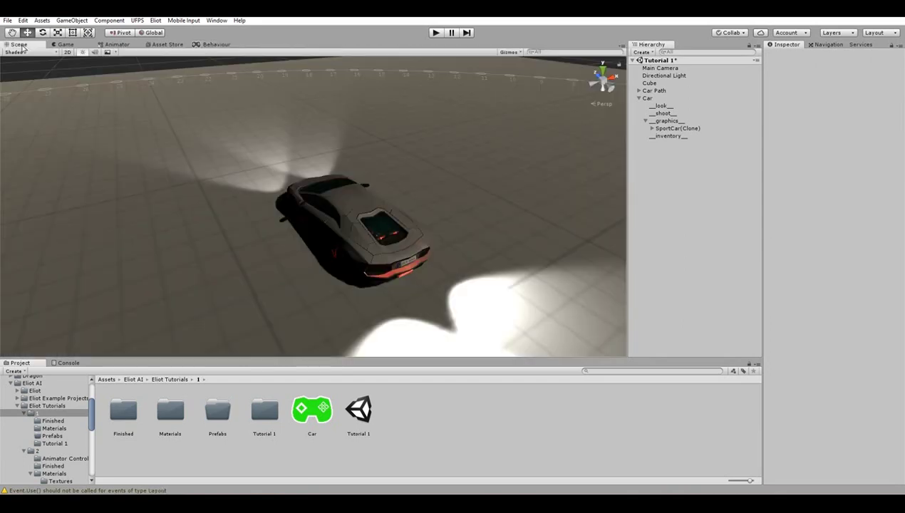
click(646, 98)
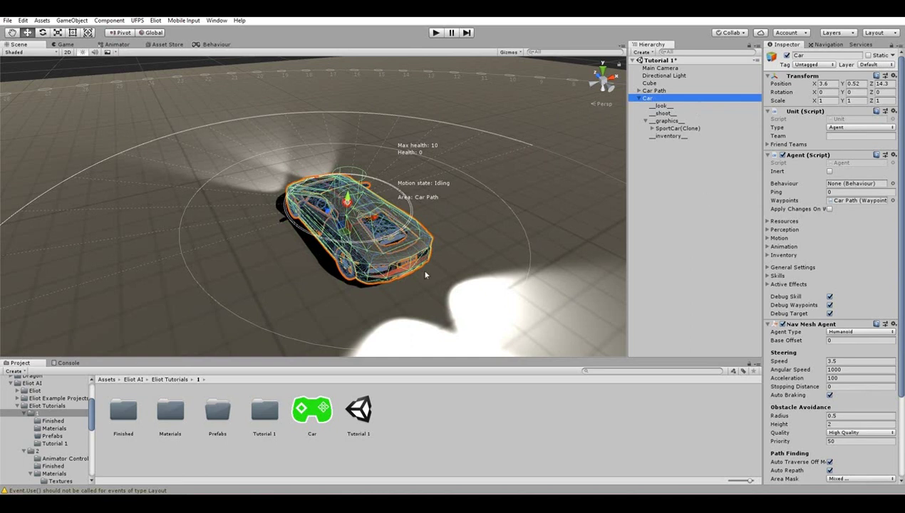
drag(317, 410, 847, 186)
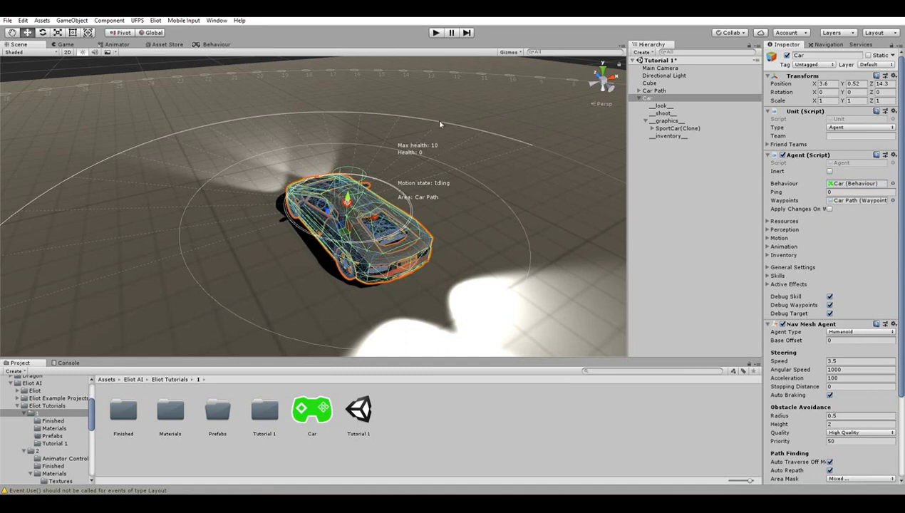
Play the scene in a maximized Scene view and frame the Car to watch how it moves along the waypoints.
key(shift+space)
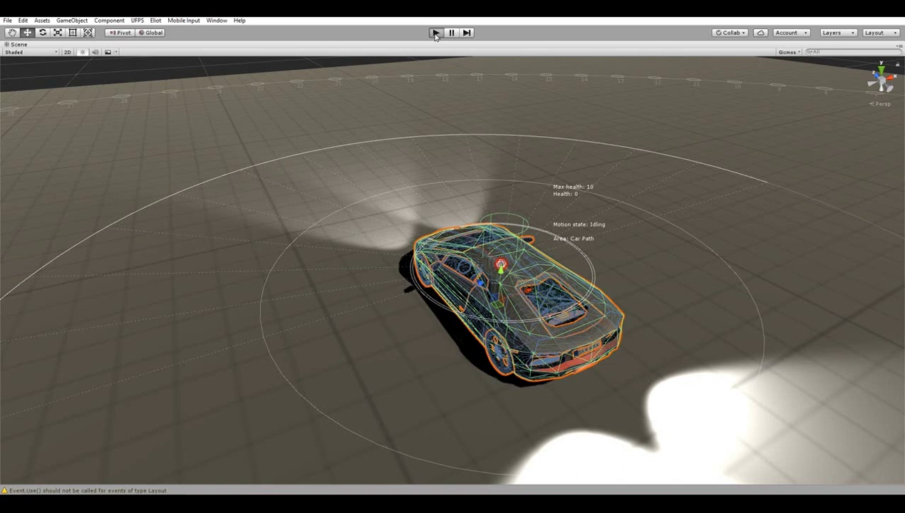
click(435, 33)
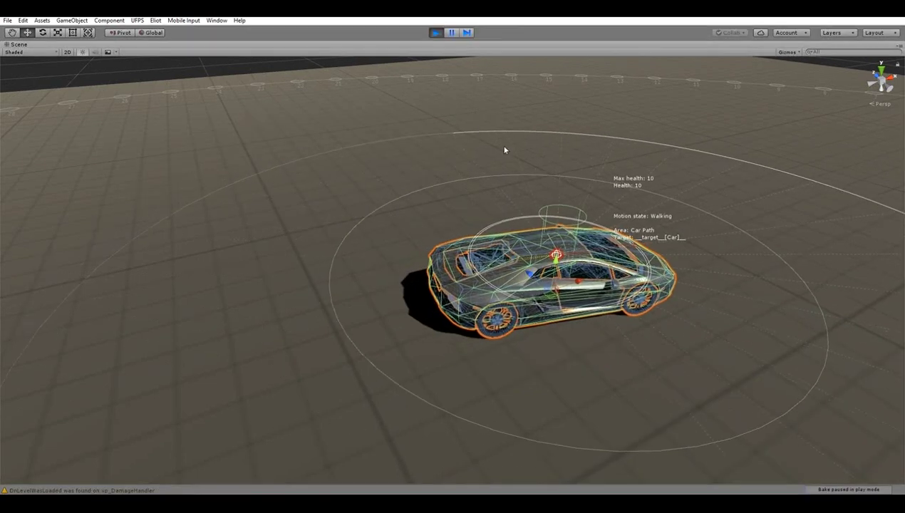
key(f)
scroll(523, 191, down, 10)
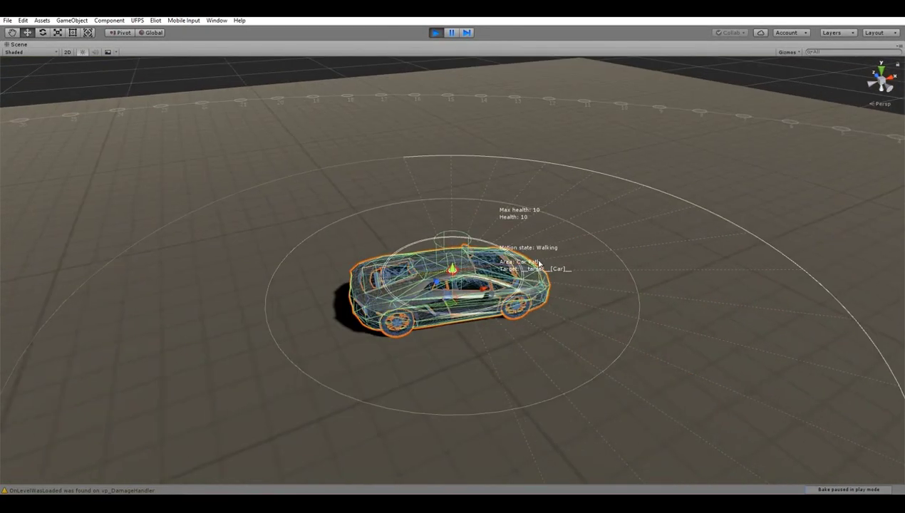
Restore the editor layout and set the Car agent's Move Speed to 20 in its Motion settings while the scene runs.
key(shift+space)
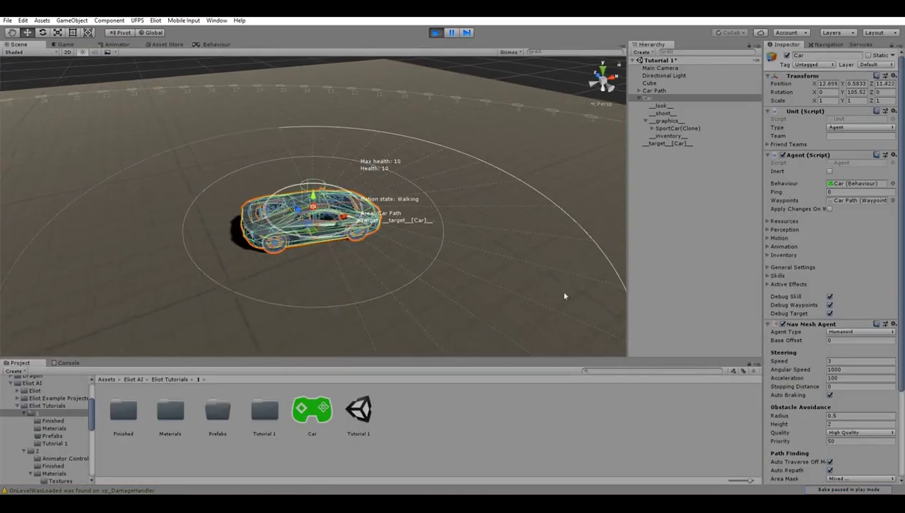
click(782, 239)
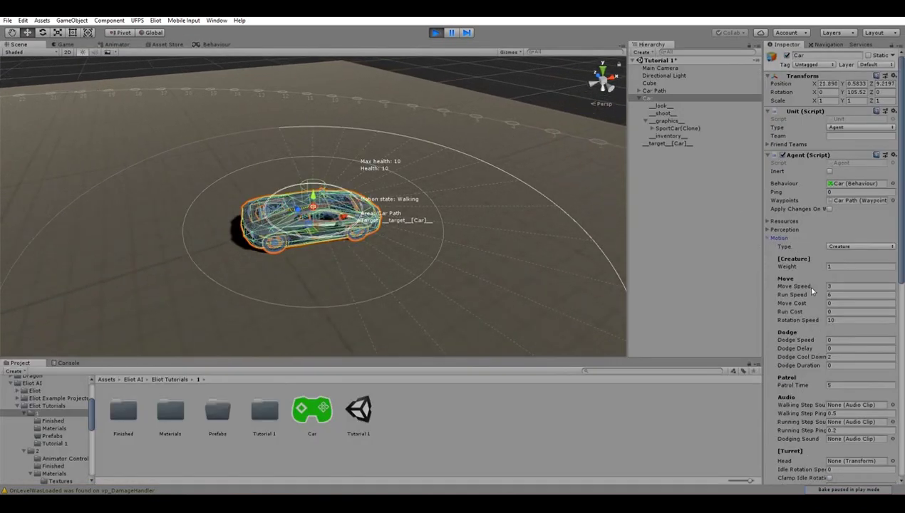
click(837, 286)
text(20)
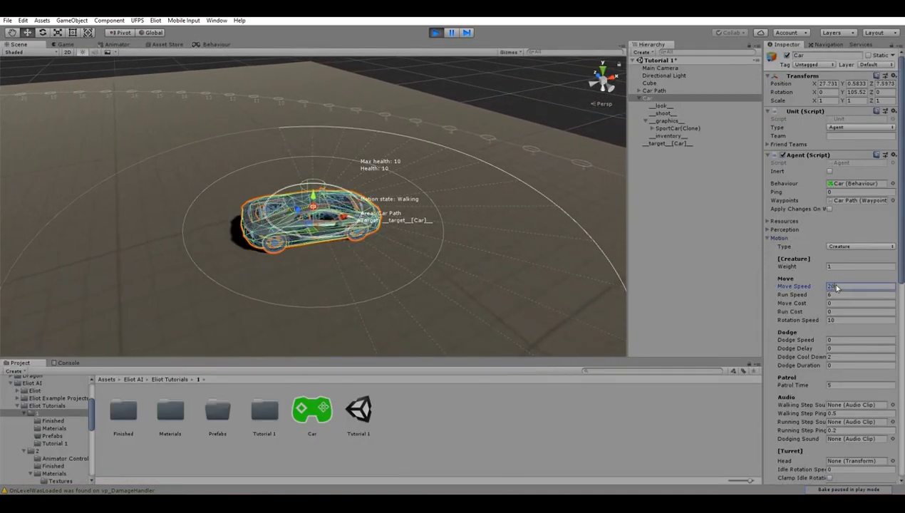